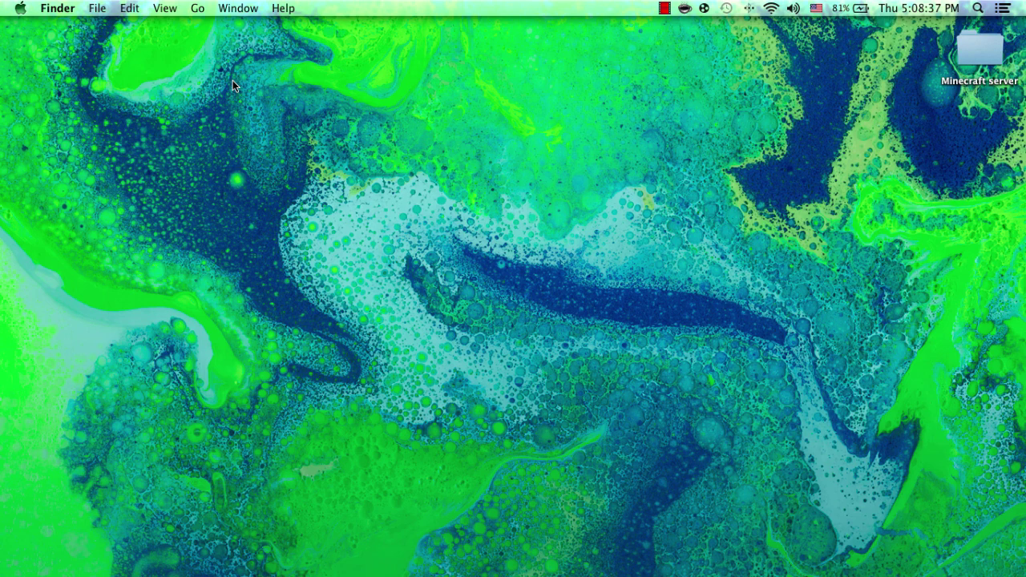
# Step: Minimize the Minecraft server window and bring the Chrome window to the front
pyautogui.moveTo(467, 561)
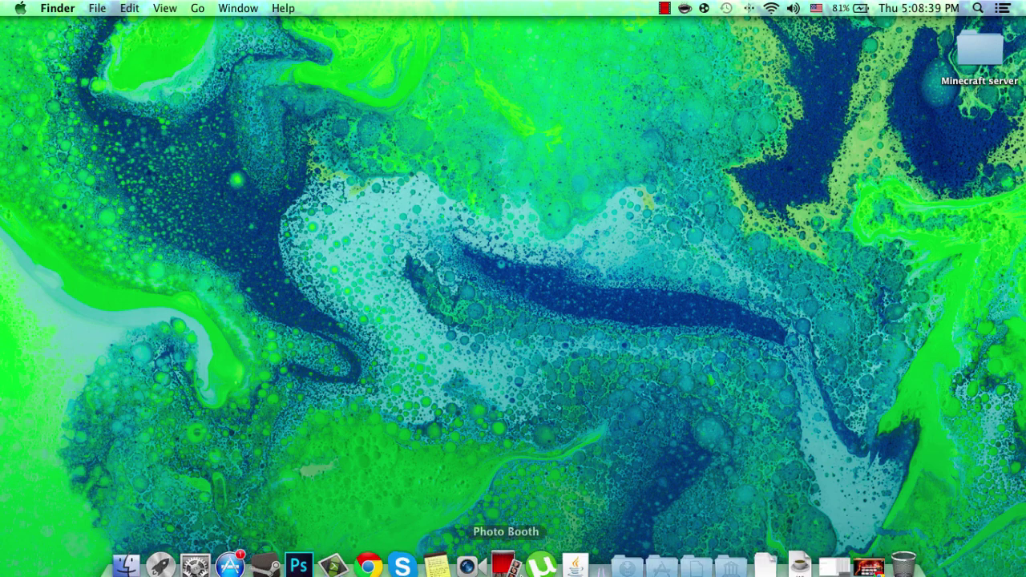
pyautogui.click(851, 564)
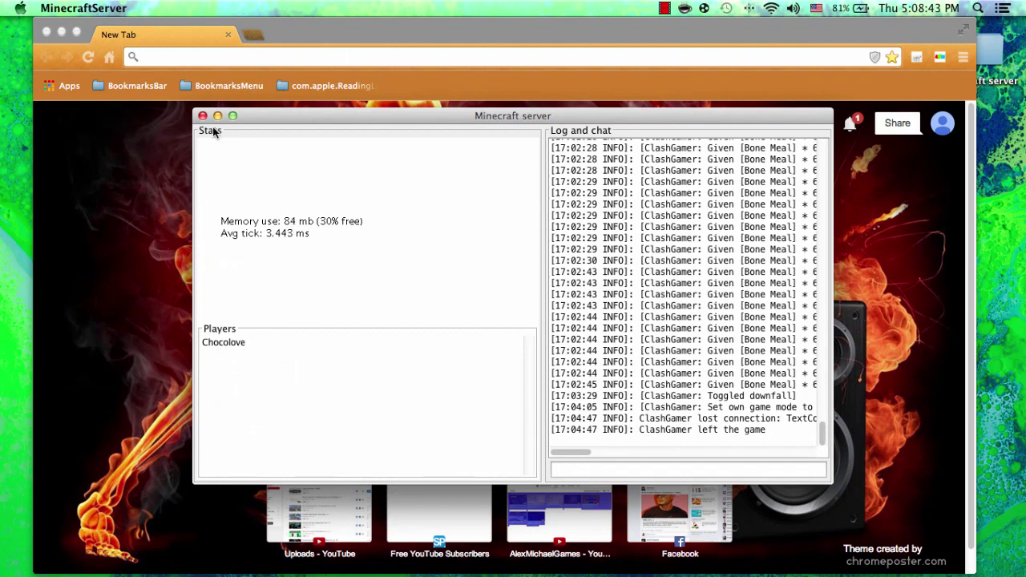
pyautogui.click(217, 116)
pyautogui.click(274, 37)
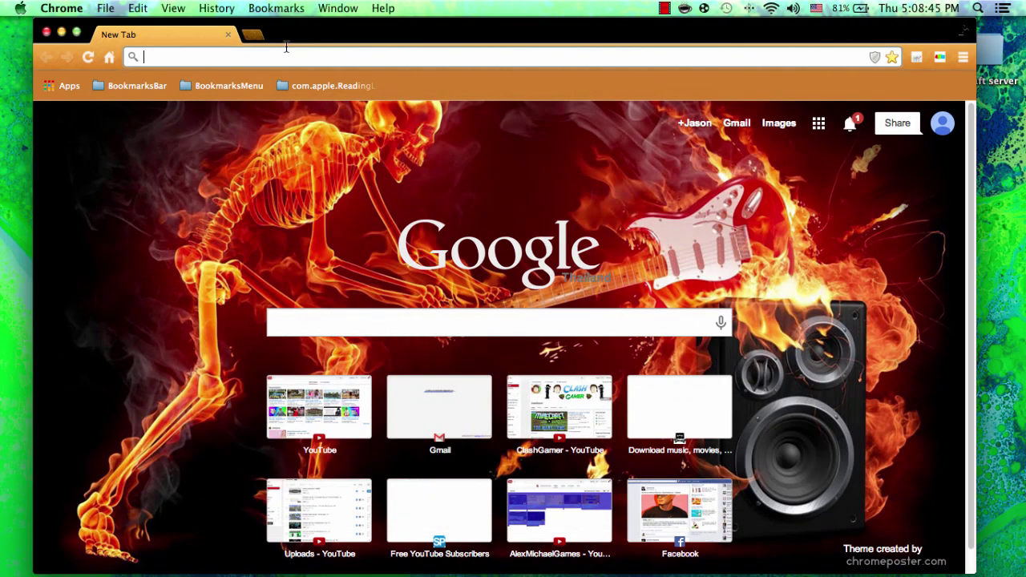
# Step: Search the web for Forge, open the Minecraft Forge Downloads page and look over the 1.7.2 builds
pyautogui.click(360, 57)
pyautogui.write('Fprge')
pyautogui.press('Return')
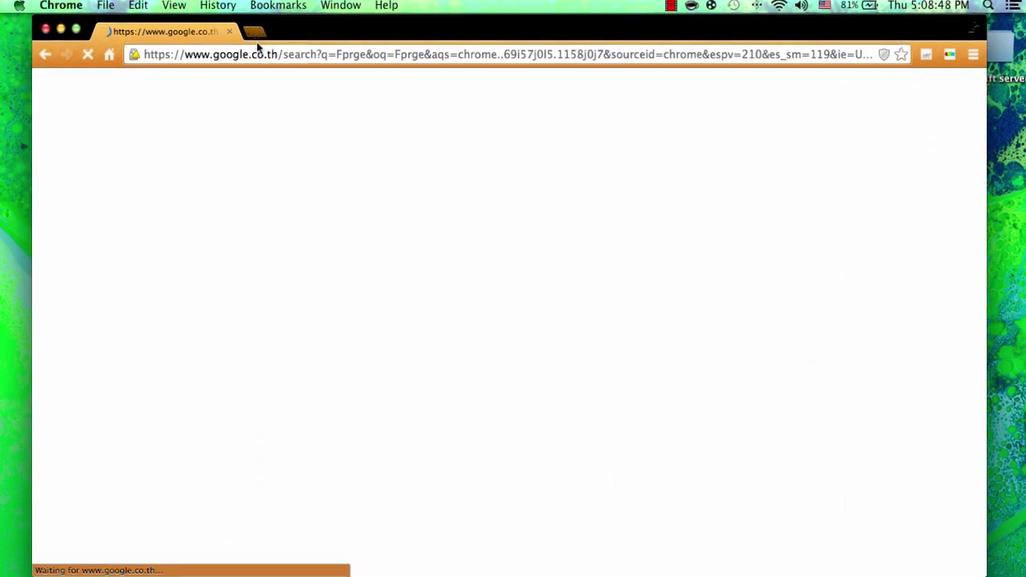
pyautogui.click(355, 169)
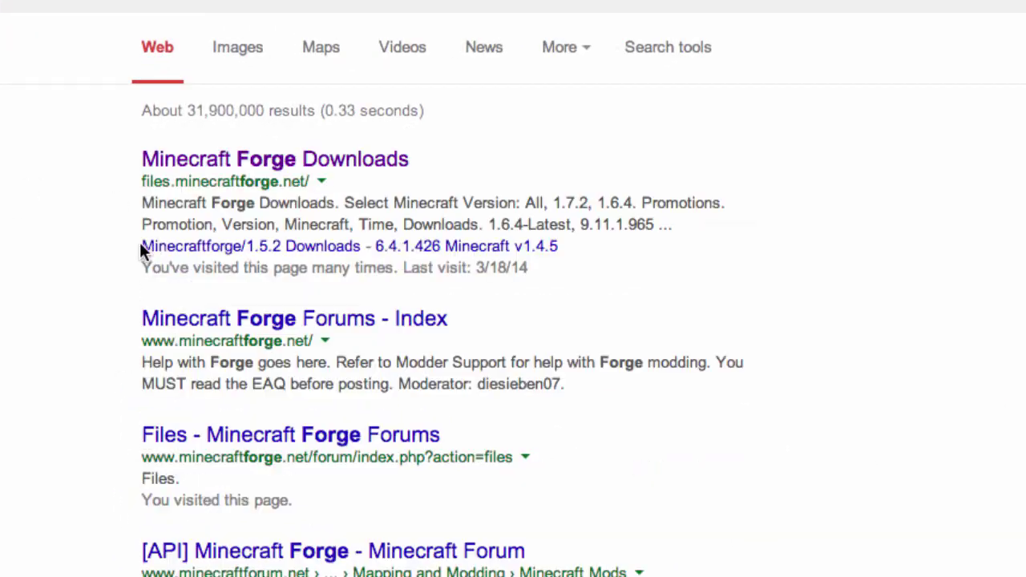
pyautogui.click(173, 163)
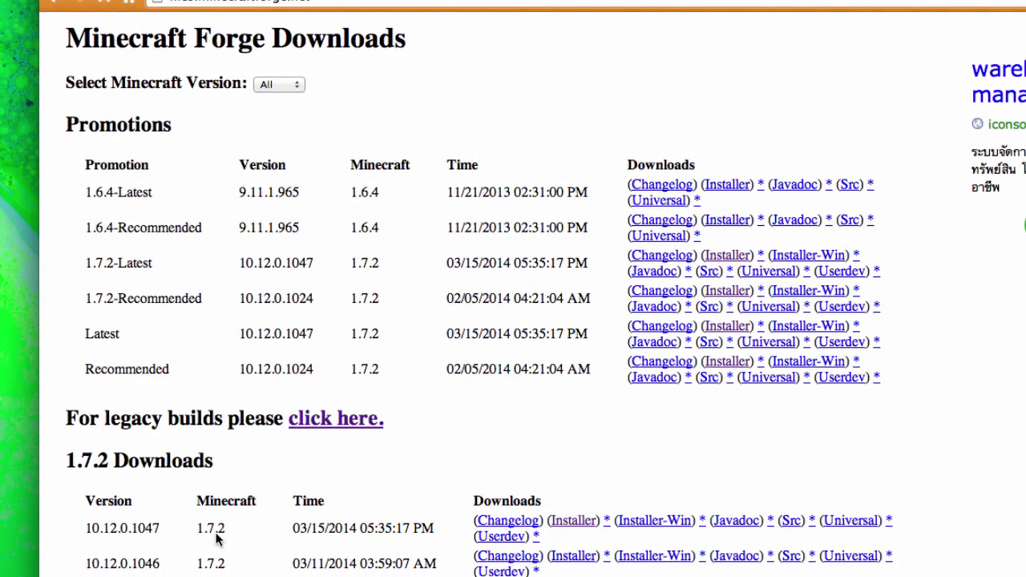
pyautogui.moveTo(216, 540); pyautogui.dragTo(211, 550)
pyautogui.click(211, 550)
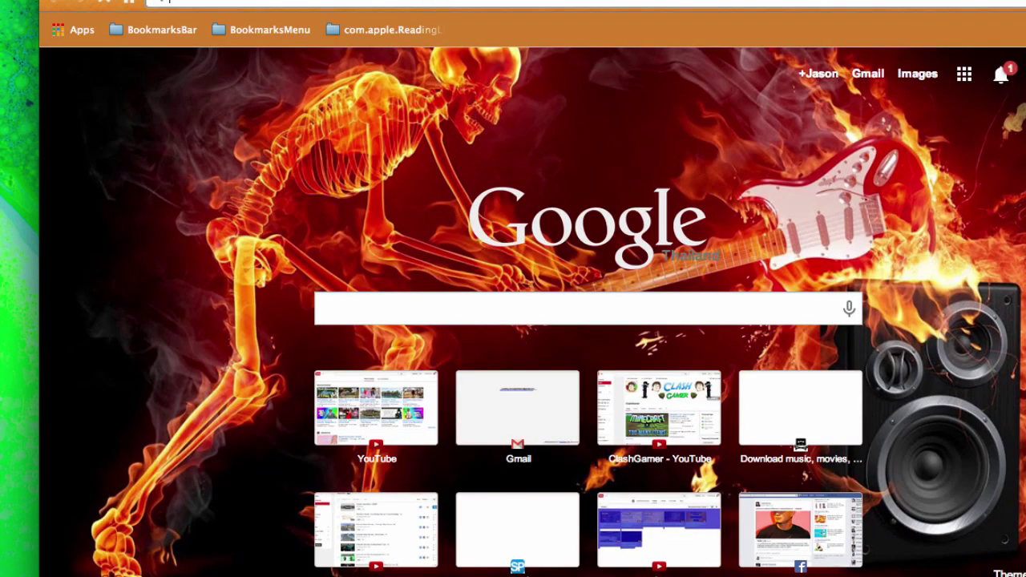
# Step: Search for toomanyitems in a new tab and open the TooManyItems Minecraft Forum topic at its download links
pyautogui.write('toomanyItr')
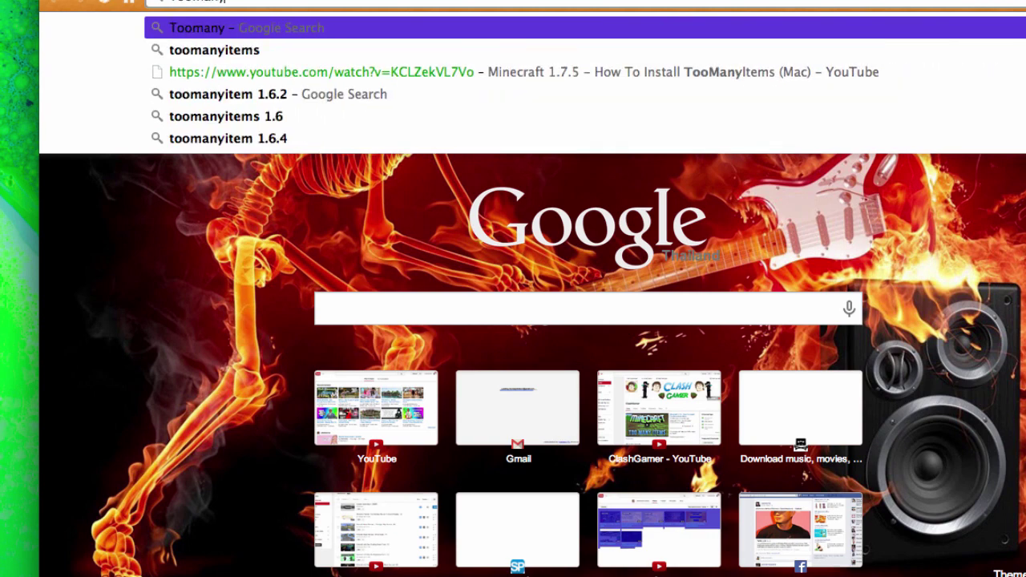
pyautogui.press('BackSpace')
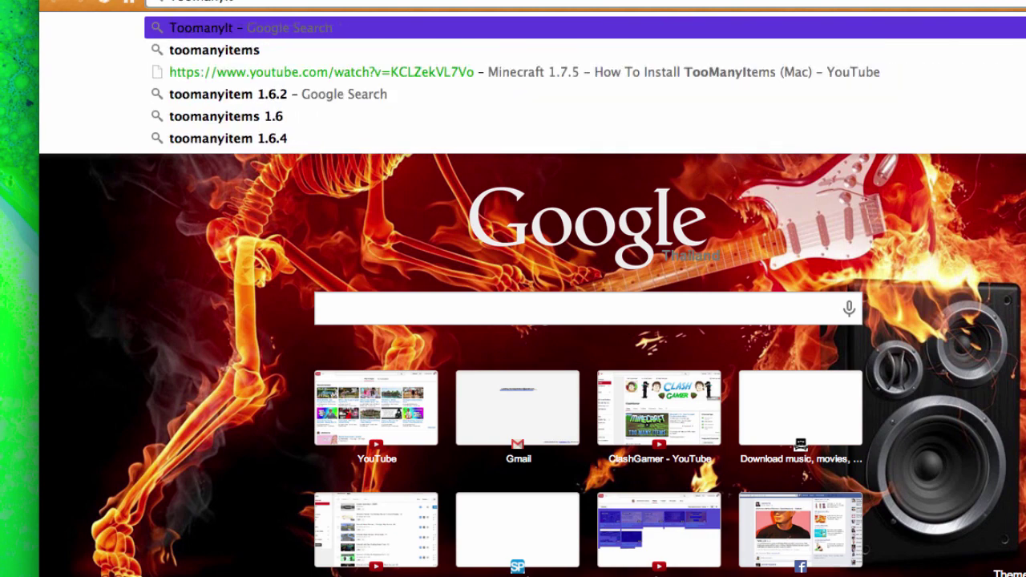
pyautogui.press('Down')
pyautogui.press('Return')
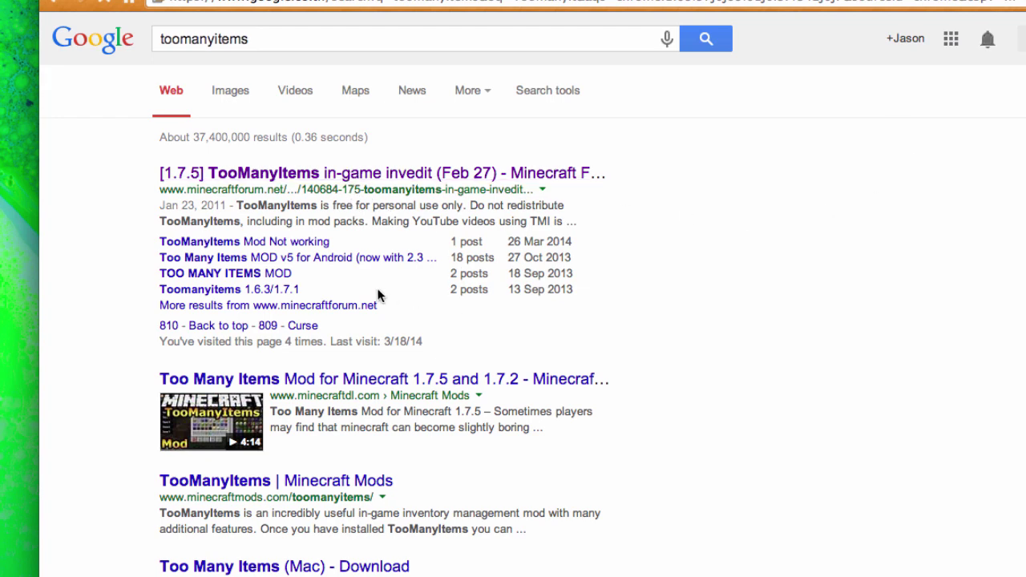
pyautogui.click(330, 256)
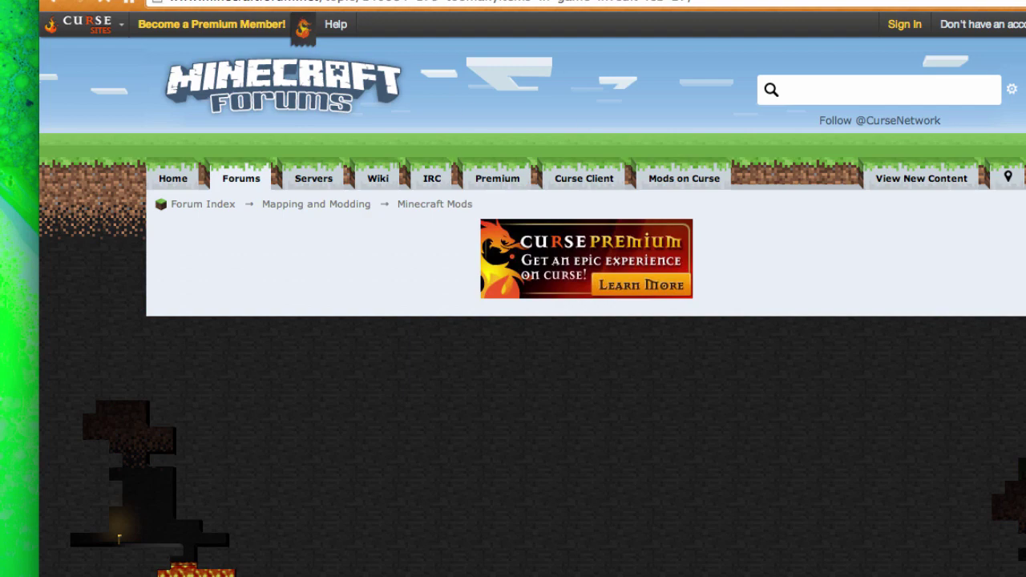
pyautogui.scroll(-15, 415, 293)
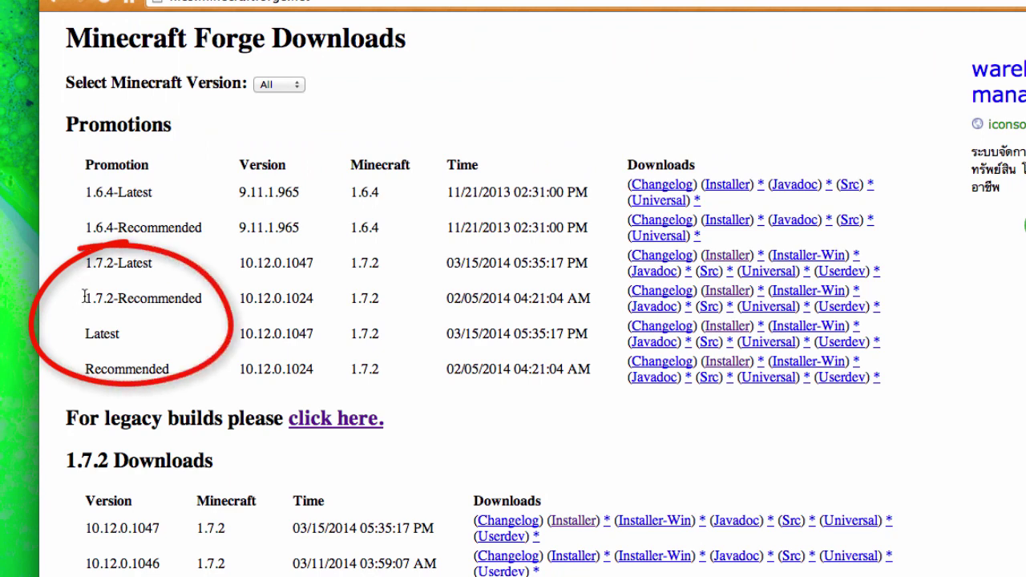
# Step: Compare the 1.7.2 entries on the Forge downloads page with the Forge and non-Forge TooManyItems download links
pyautogui.moveTo(85, 296); pyautogui.dragTo(202, 314)
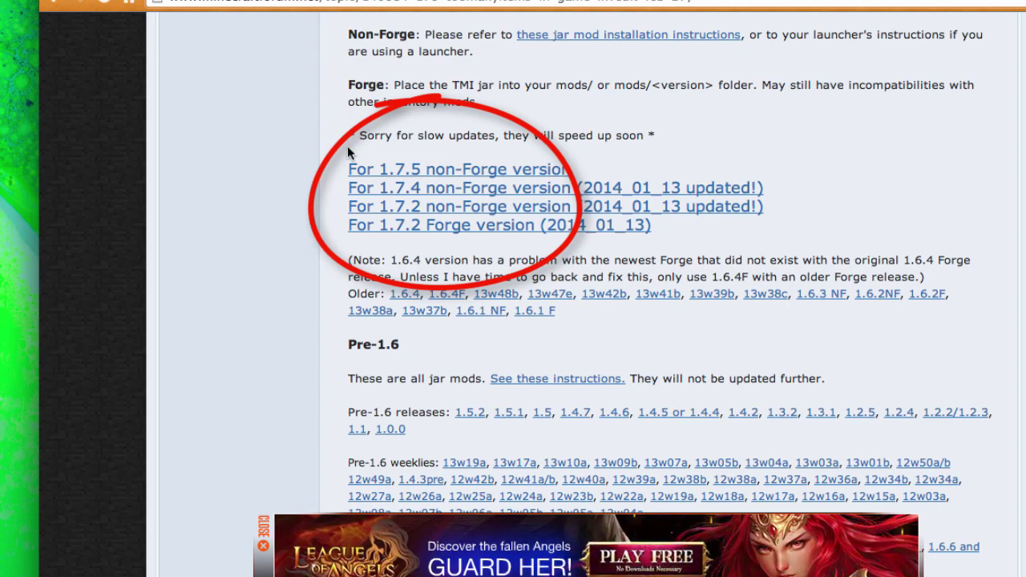
pyautogui.moveTo(946, 117); pyautogui.dragTo(946, 356)
pyautogui.click(946, 117)
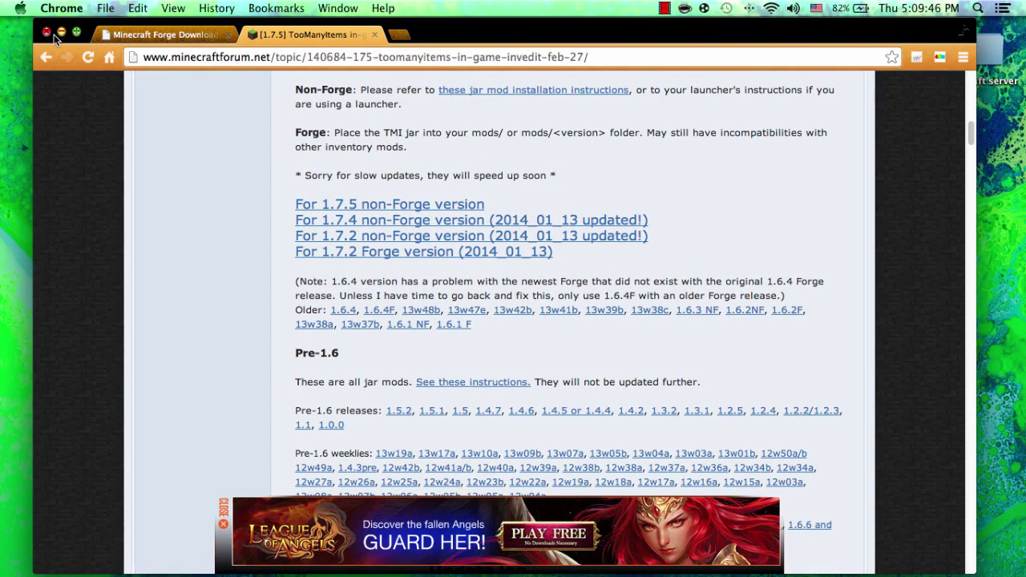
# Step: Open a Finder window showing the home folder
pyautogui.moveTo(116, 565)
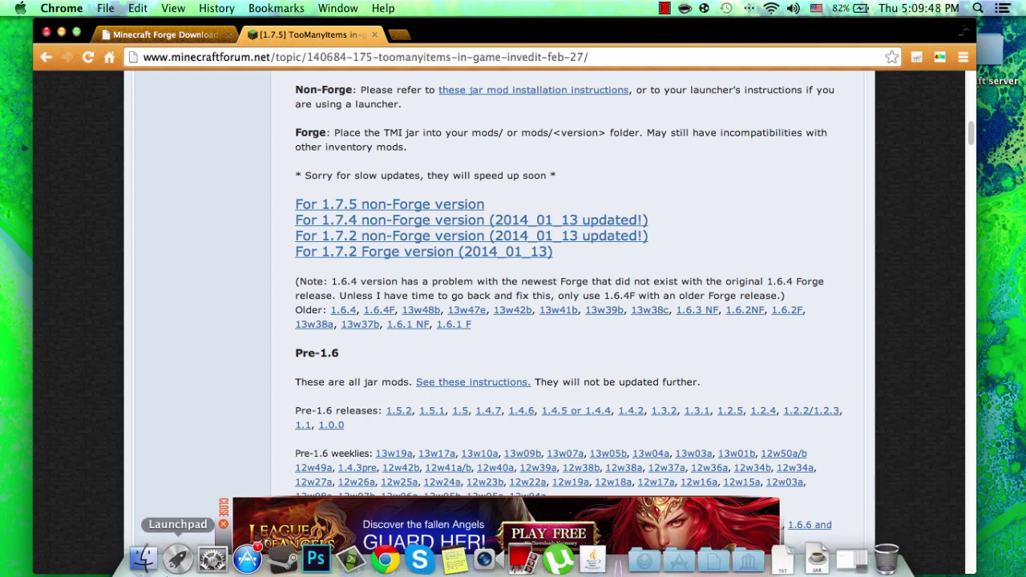
pyautogui.click(142, 553)
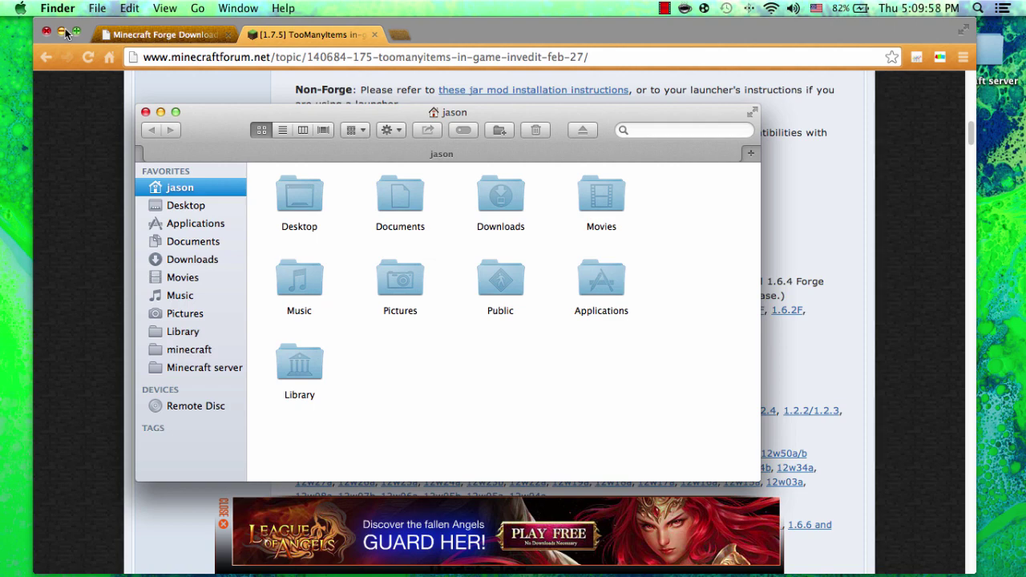
# Step: Search for java in a new browser tab, view the Free Java Download page on java.com, and close that tab
pyautogui.click(405, 39)
pyautogui.click(400, 35)
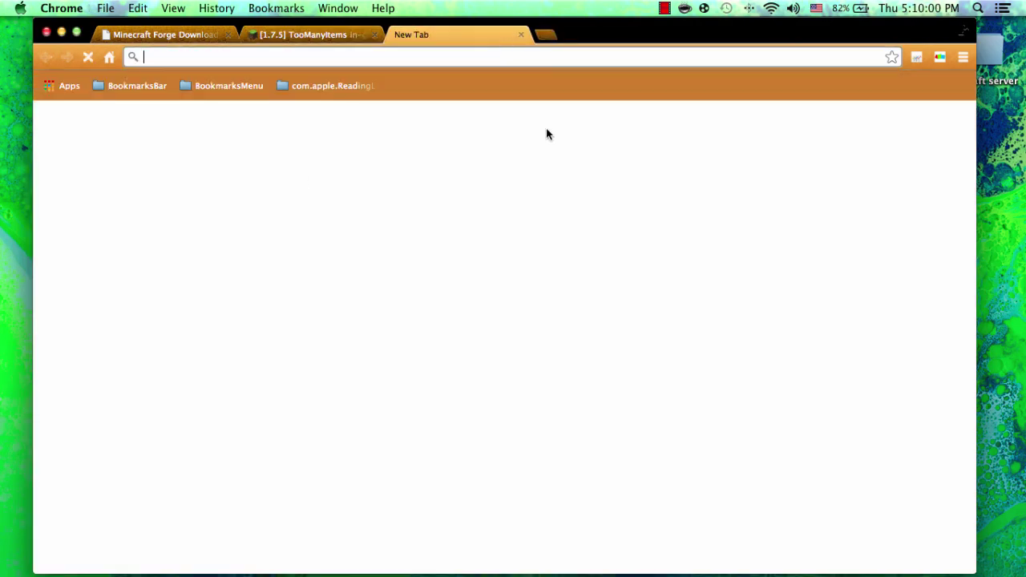
pyautogui.write('Jva')
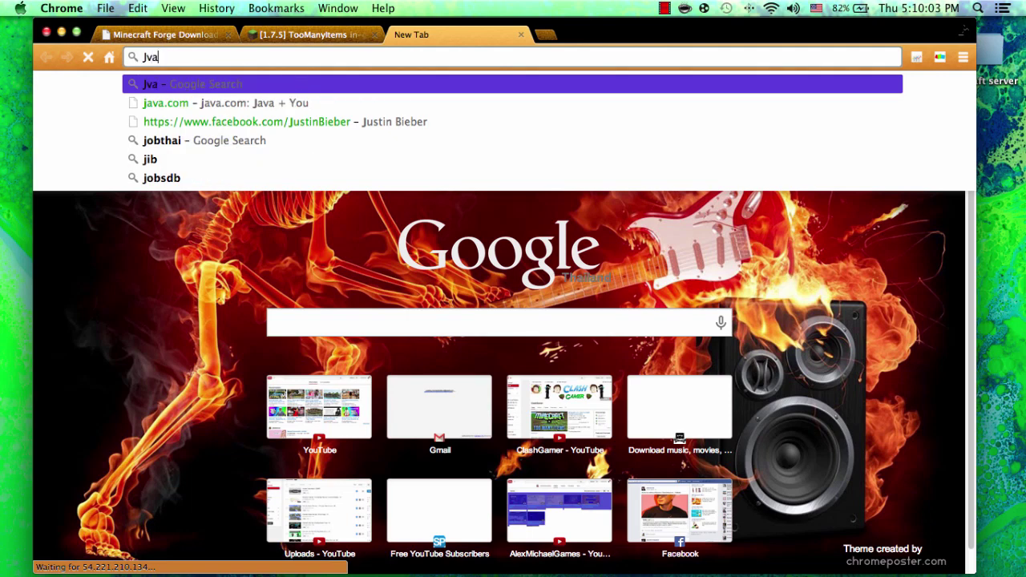
pyautogui.press('Return')
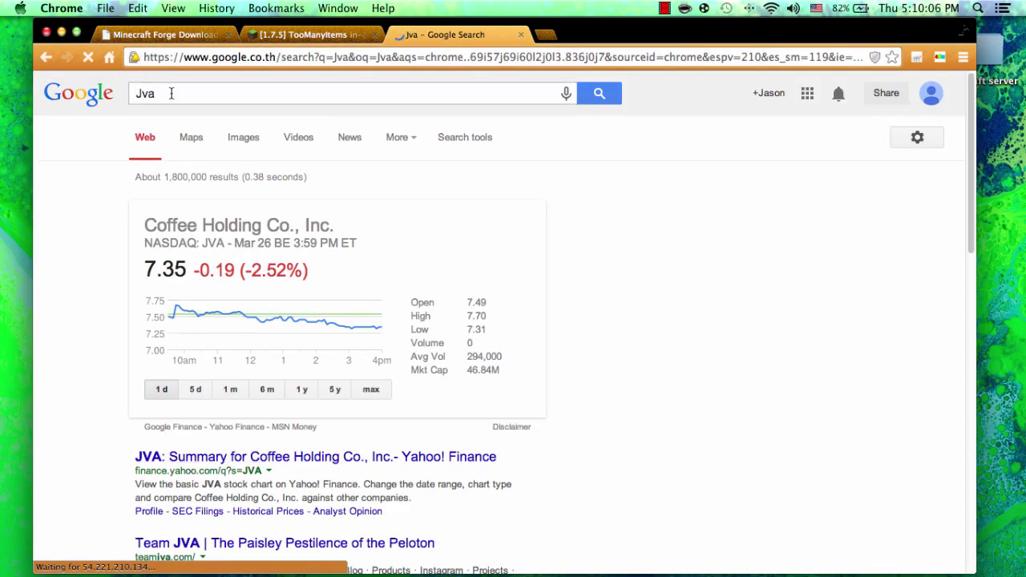
pyautogui.doubleClick(145, 93)
pyautogui.write('java')
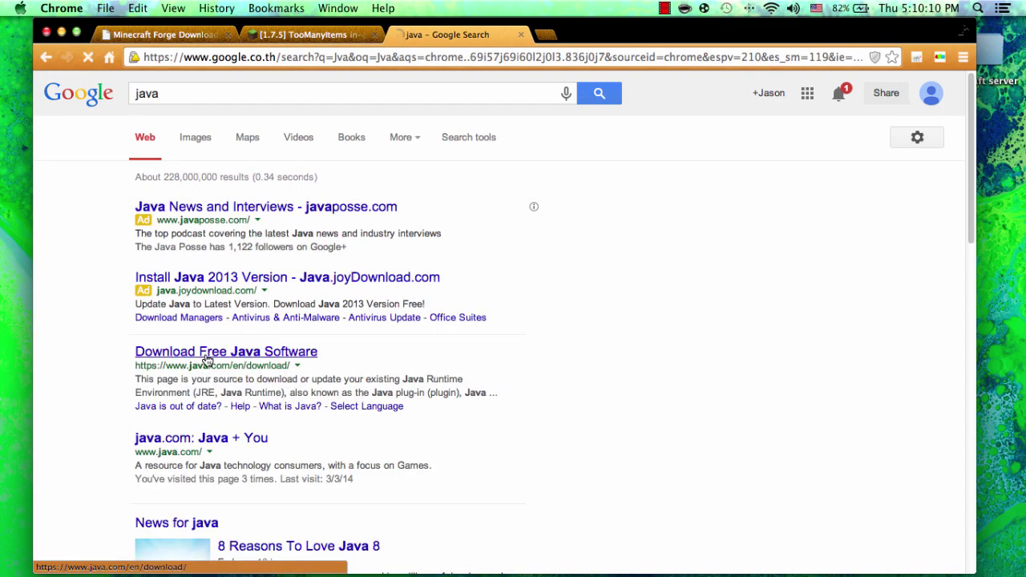
pyautogui.click(240, 353)
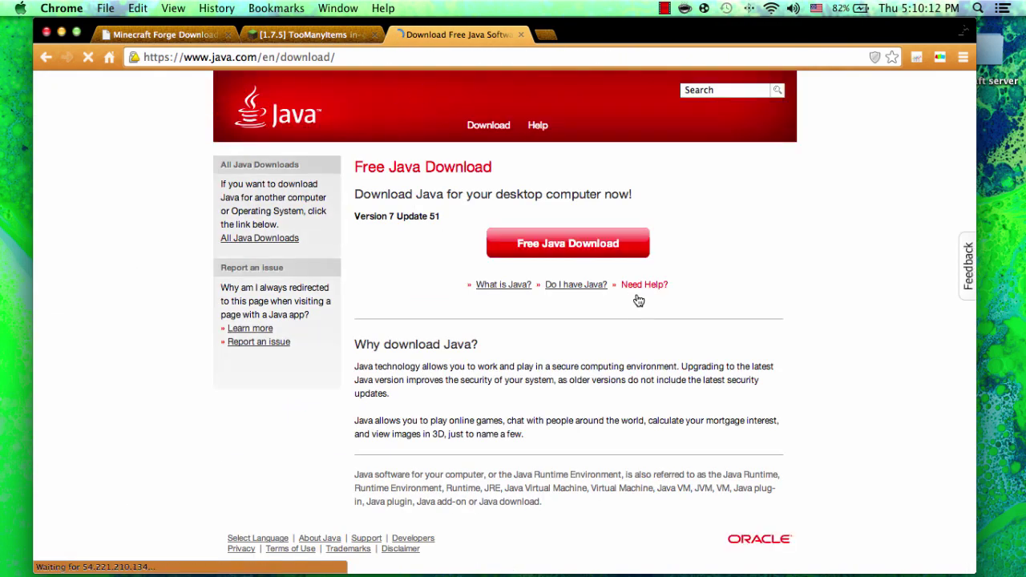
pyautogui.press('super+w')
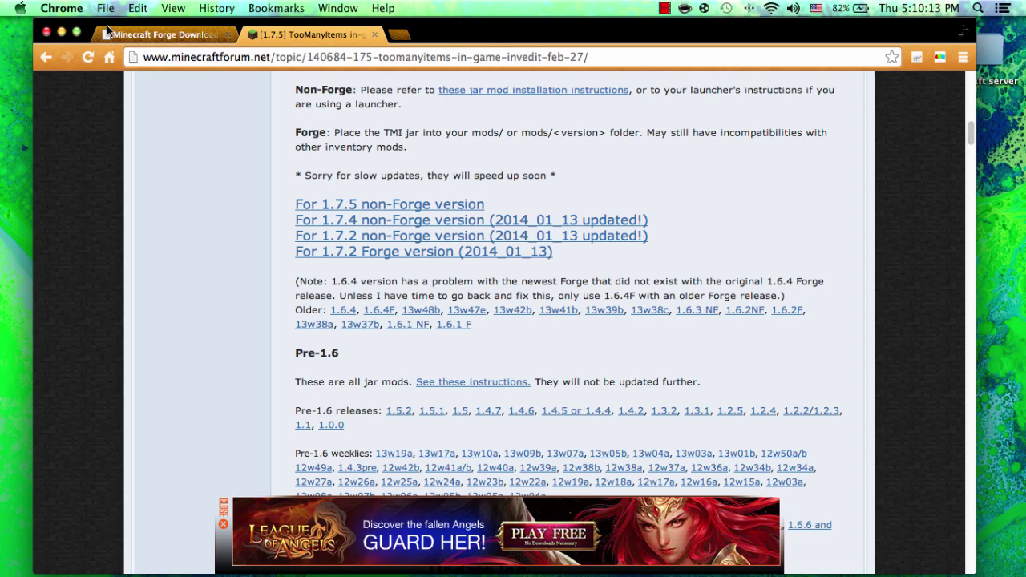
# Step: Close the Chrome window and reposition the Finder window on the desktop
pyautogui.click(47, 32)
pyautogui.click(616, 406)
pyautogui.moveTo(234, 136); pyautogui.dragTo(243, 88)
pyautogui.moveTo(722, 379); pyautogui.dragTo(705, 304)
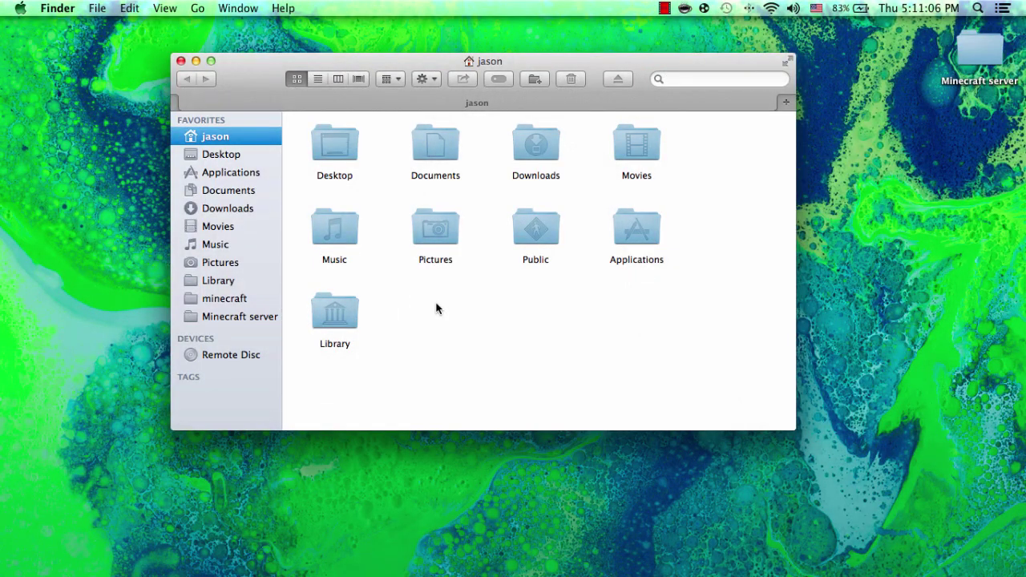
pyautogui.moveTo(385, 305); pyautogui.dragTo(501, 383)
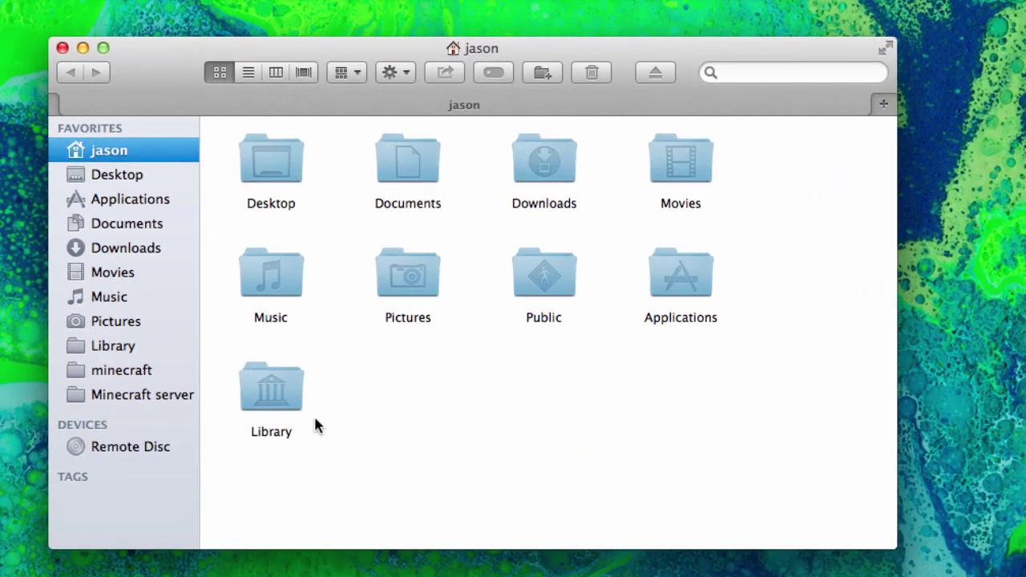
# Step: Open the mods folder inside Library > Application Support > minecraft
pyautogui.doubleClick(285, 389)
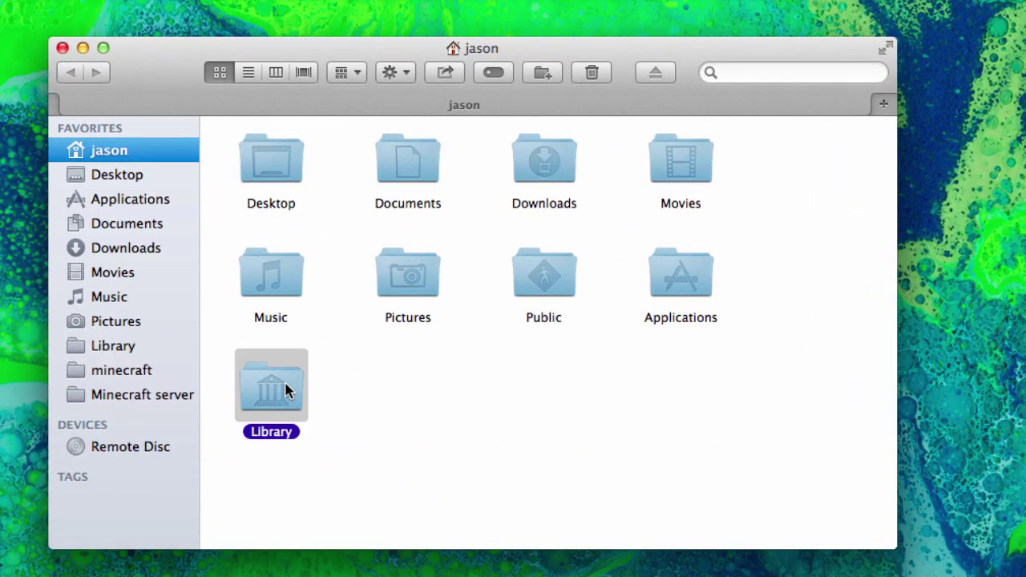
pyautogui.doubleClick(392, 154)
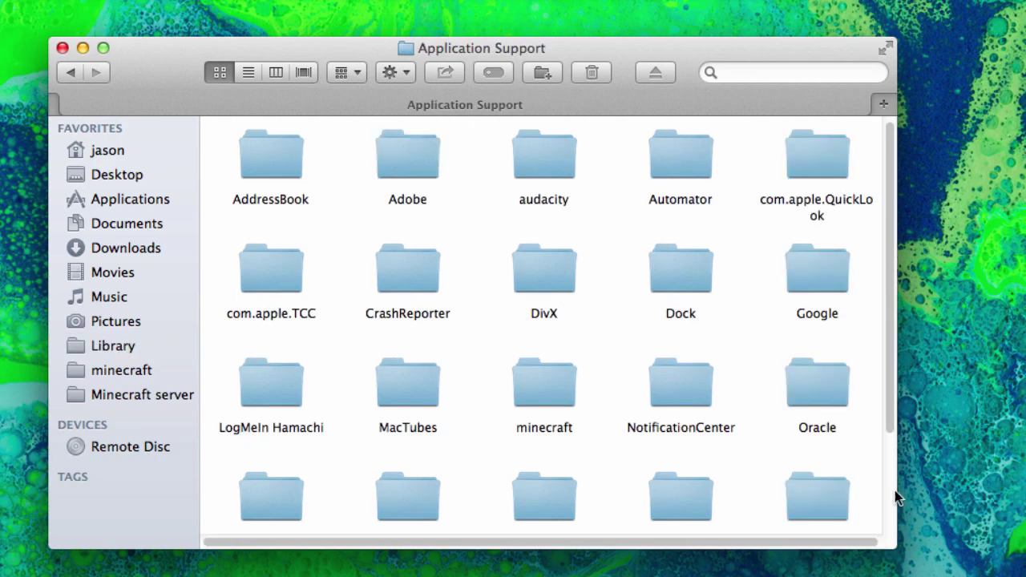
pyautogui.scroll(-4, 812, 416)
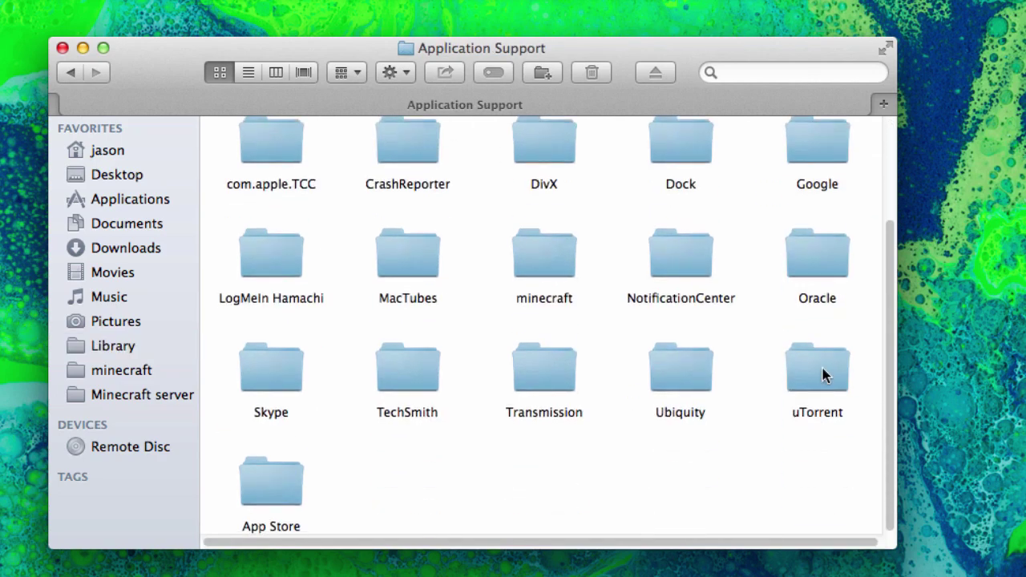
pyautogui.write('mi')
pyautogui.press('super+Down')
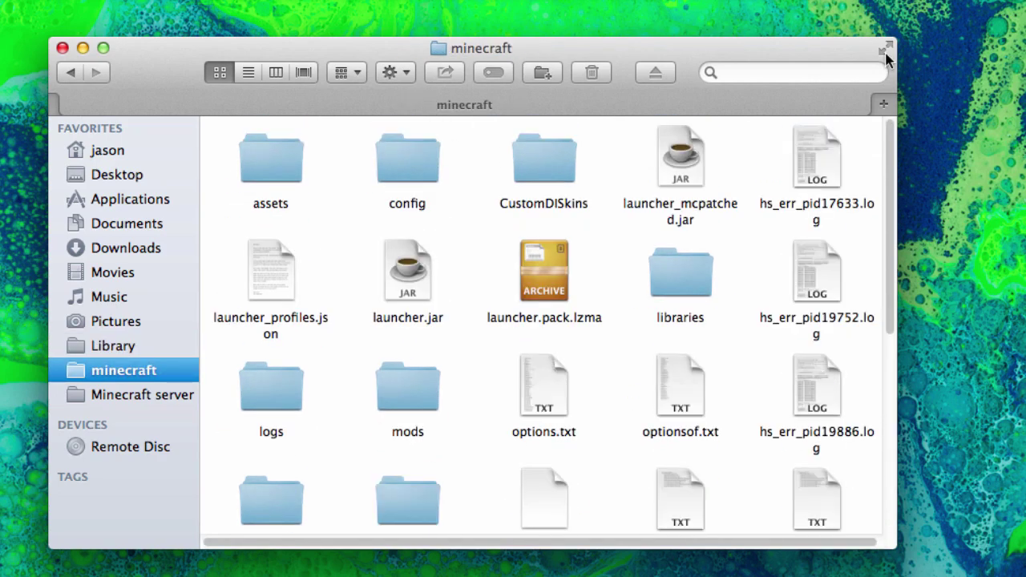
pyautogui.scroll(-5, 526, 252)
pyautogui.doubleClick(398, 172)
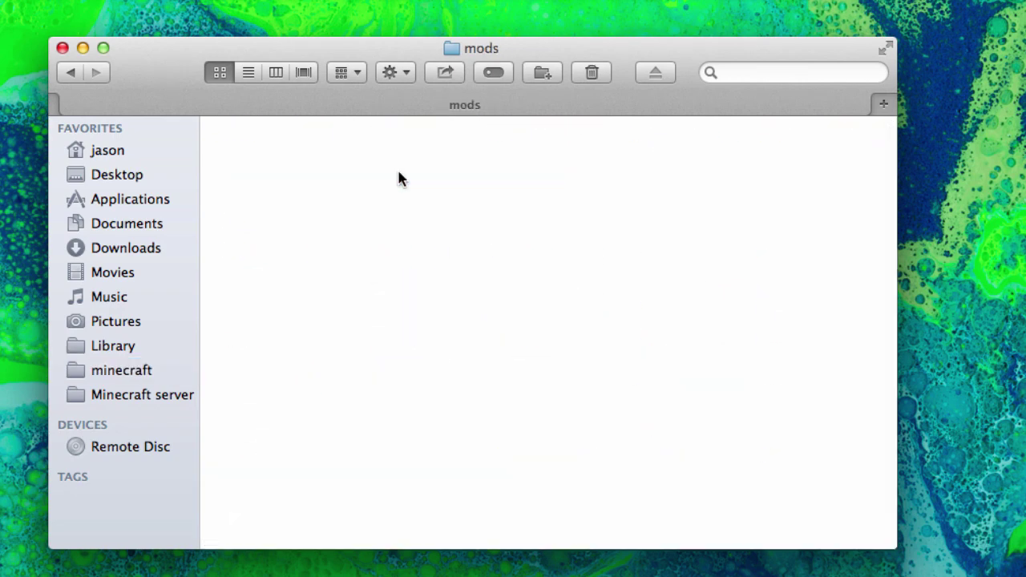
# Step: Examine the mod files in the mods folder, including TreeCapitator, yalsm-2.1.3.jar and the TooManyItems Forge jar, and close the folder window
pyautogui.click(439, 469)
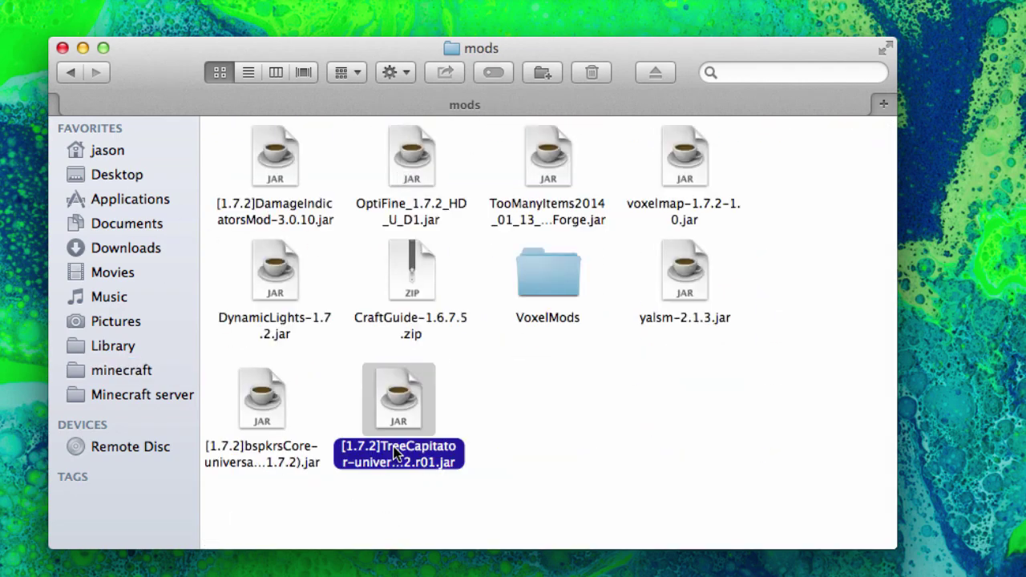
pyautogui.click(689, 295)
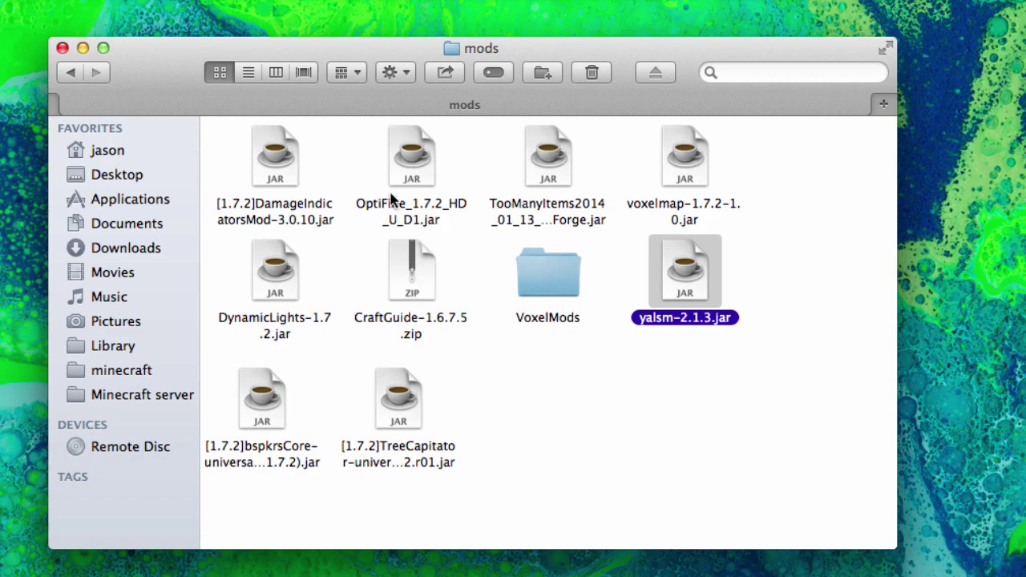
pyautogui.click(529, 210)
pyautogui.click(630, 389)
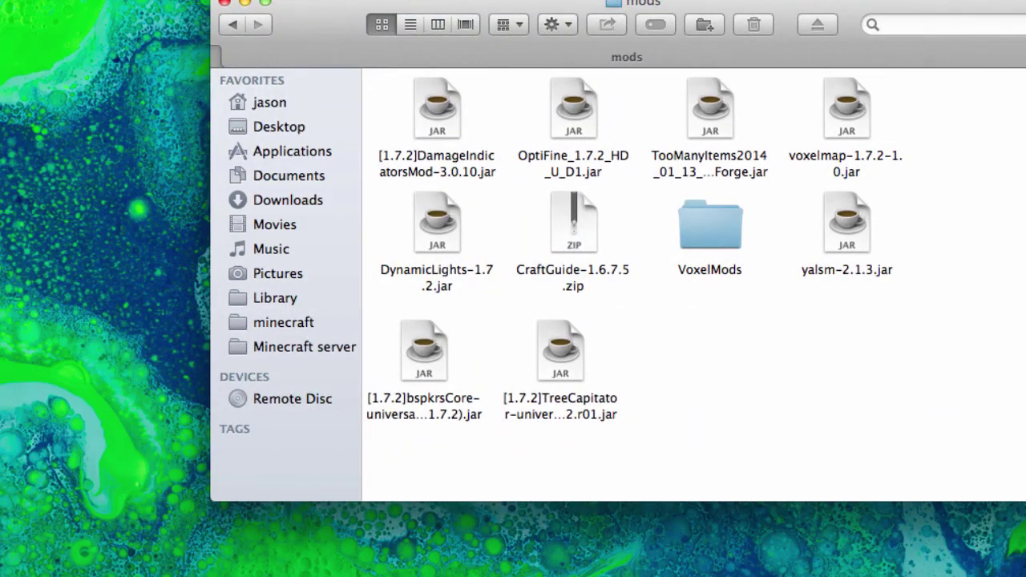
pyautogui.moveTo(846, 170); pyautogui.dragTo(833, 129)
pyautogui.click(775, 347)
pyautogui.click(729, 145)
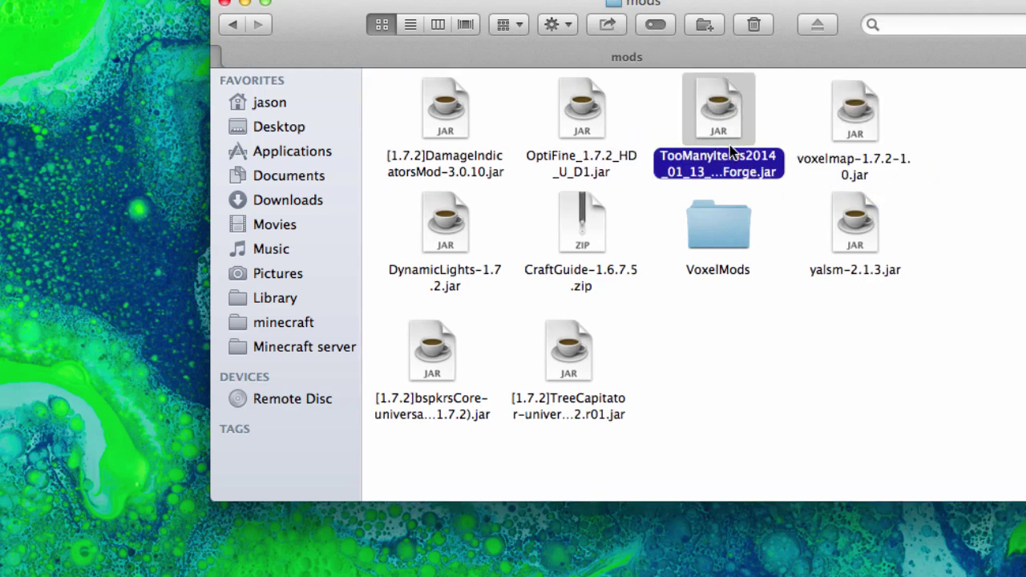
pyautogui.click(673, 173)
pyautogui.press('Escape')
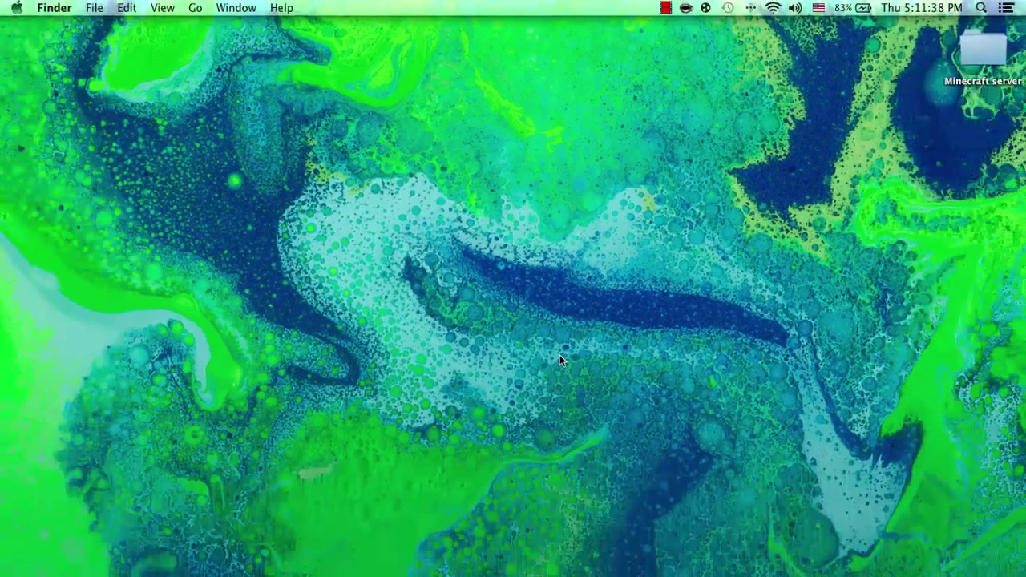